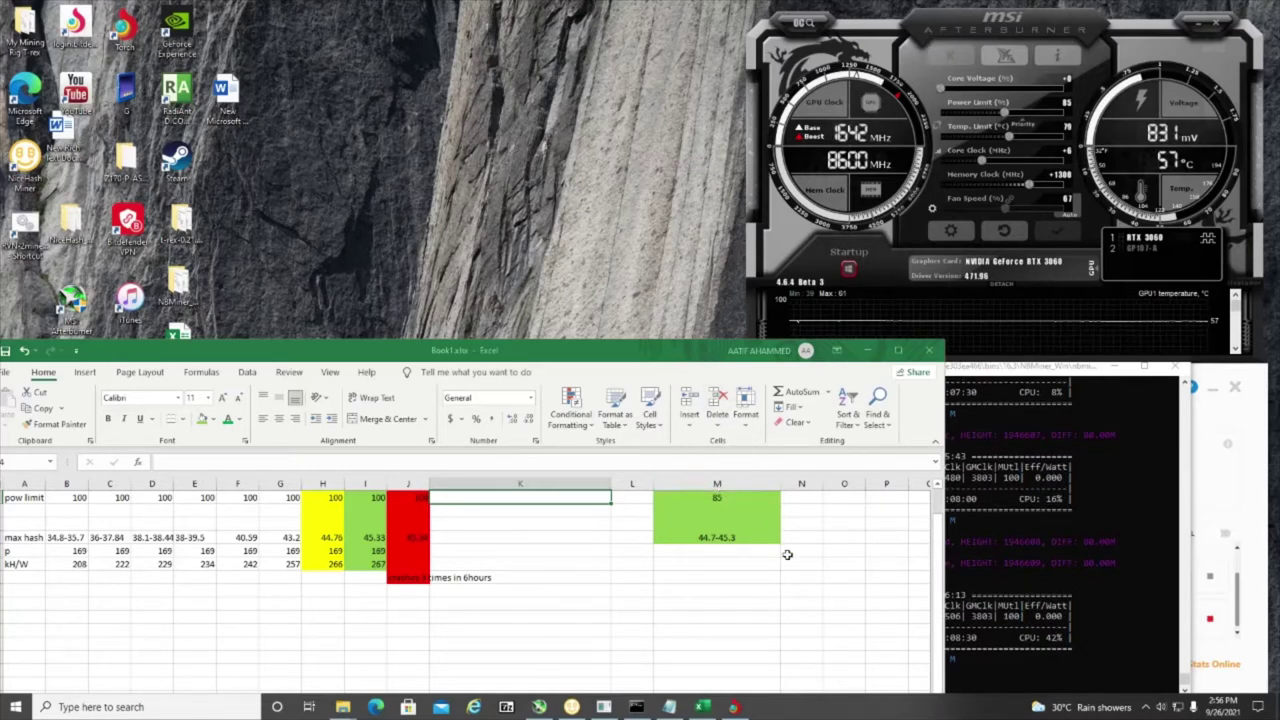
Scroll the sheet to the top and move the Excel window up to show the whole overclock table
scroll(784, 562, "up", 1)
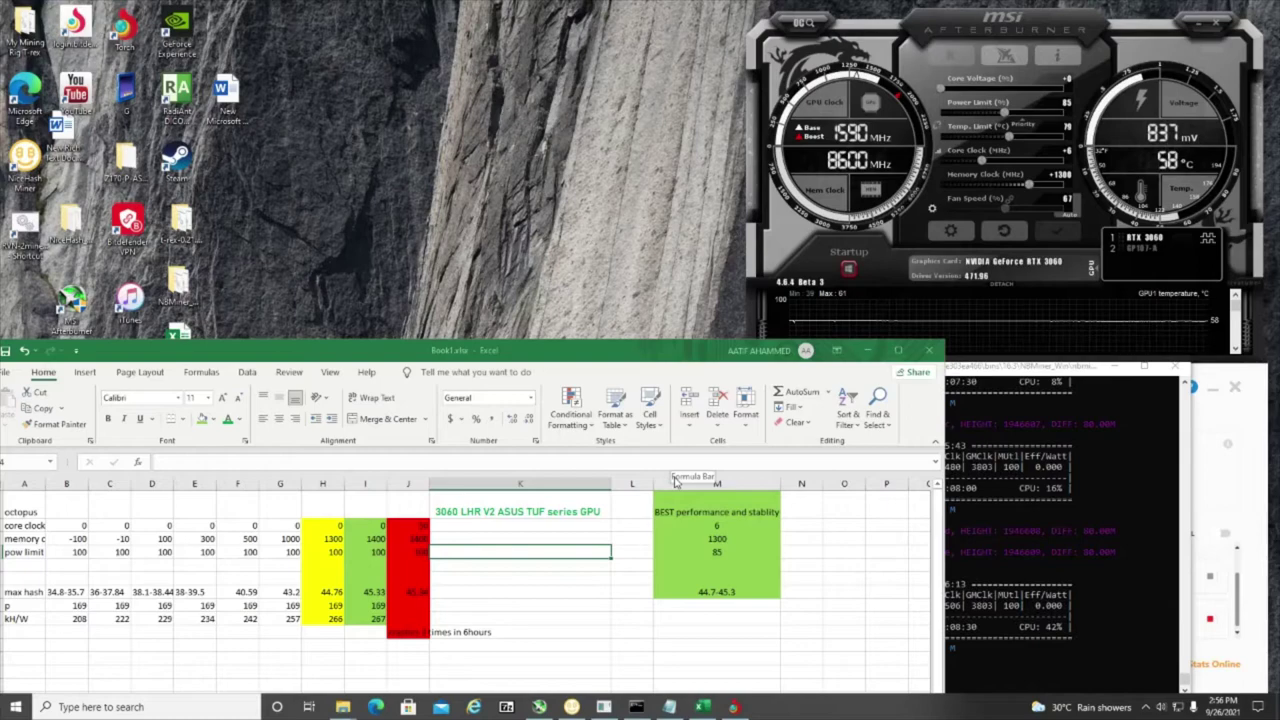
left_click_drag(411, 352, 424, 48)
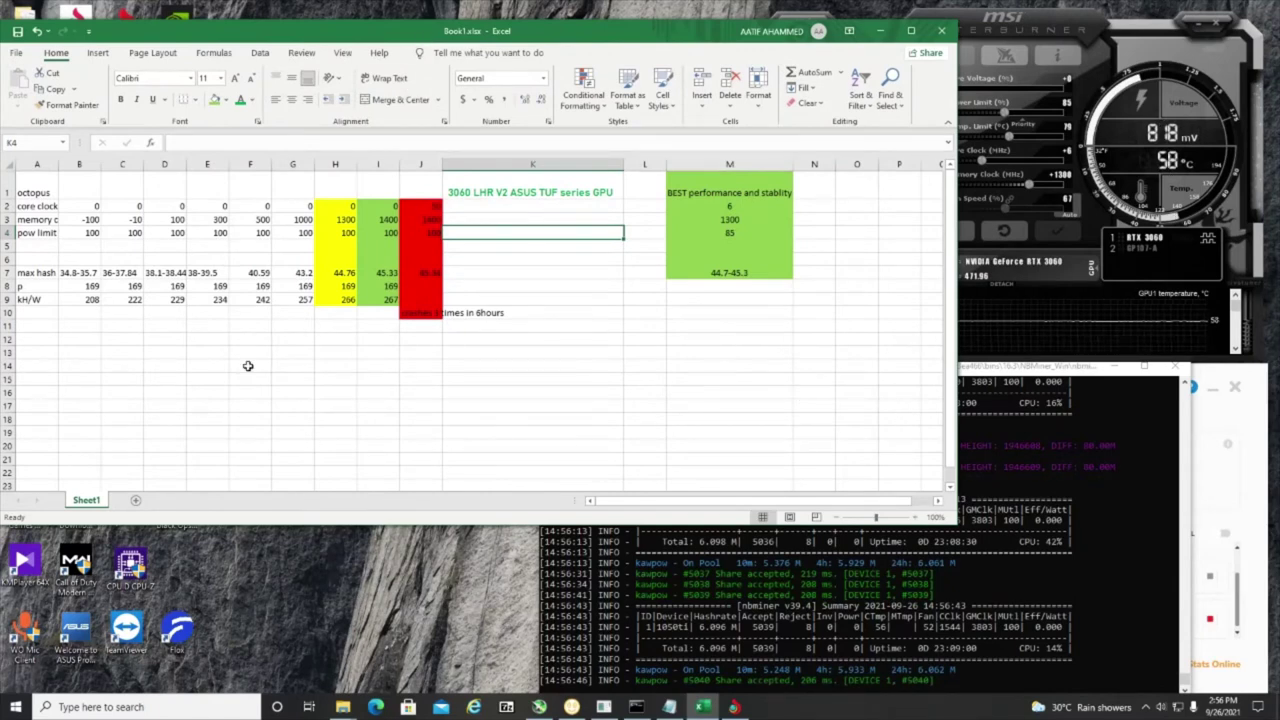
Select the 3060 LHR V2 ASUS TUF heading in K1, then bring MSI Afterburner forward
left_click(527, 202)
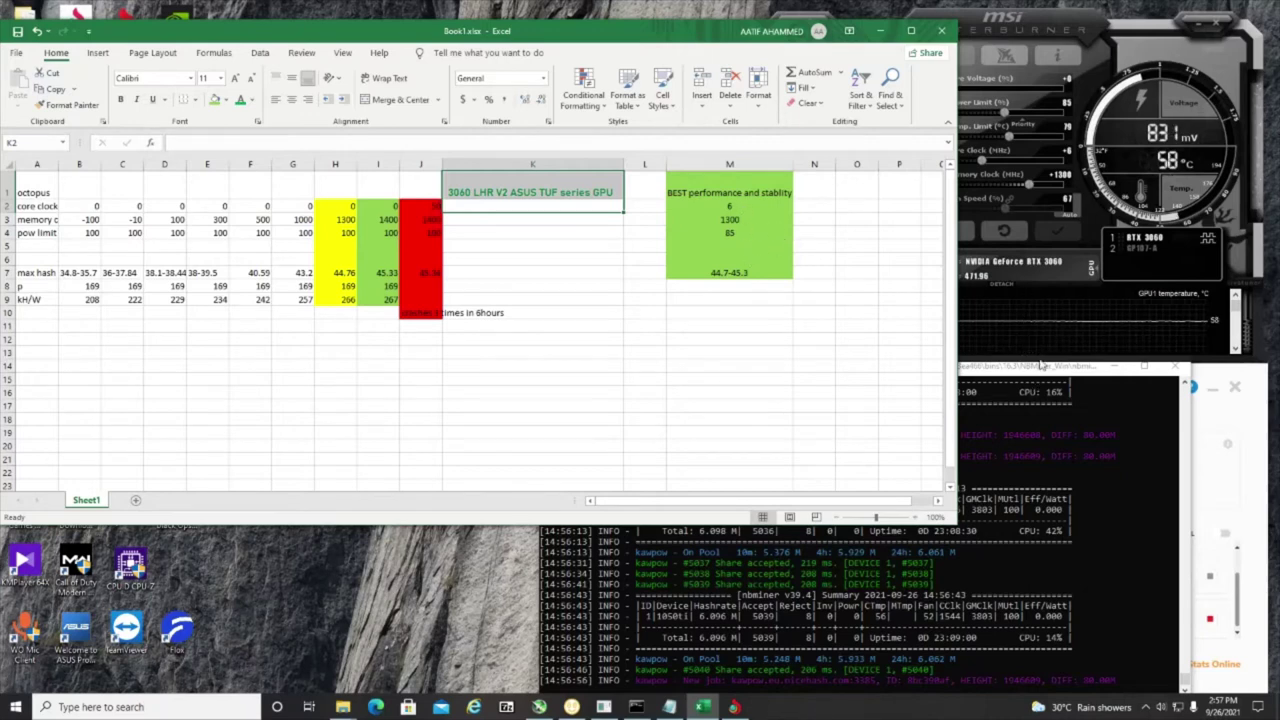
left_click(1040, 340)
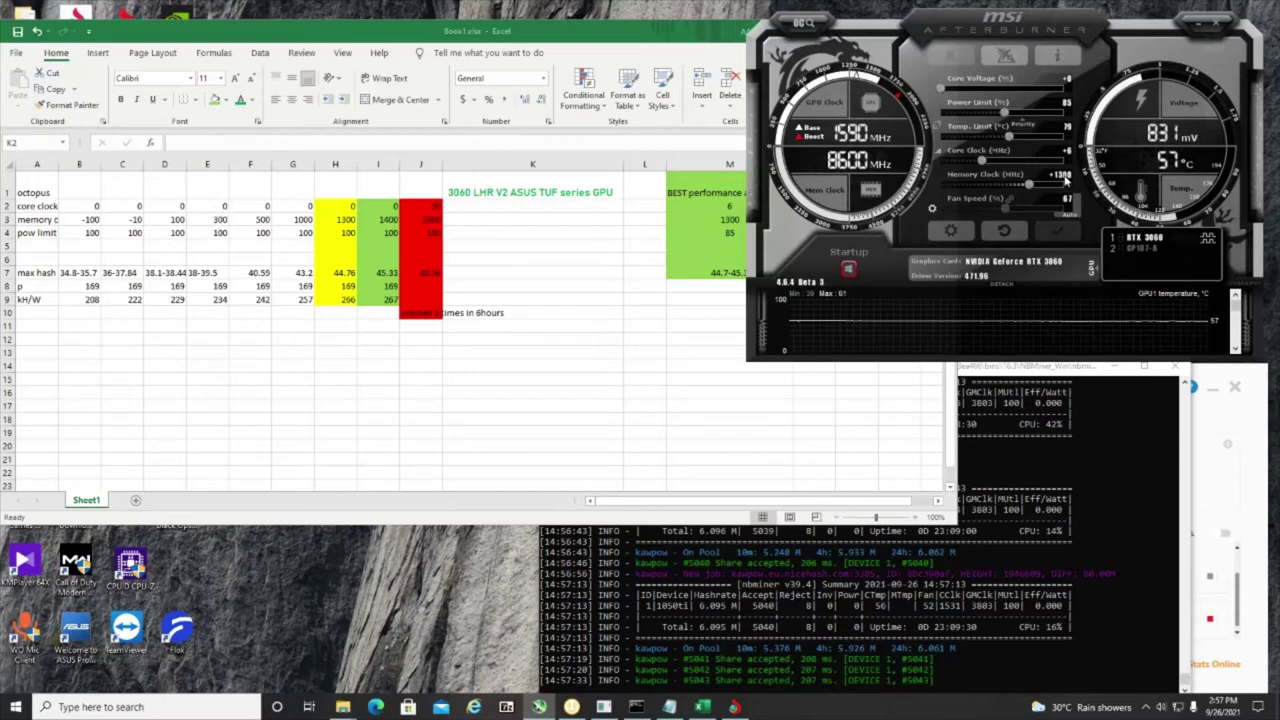
Point out the best settings (power limit 85, hashrate 44.7-45.3), then bring up the T-Rex miner console
left_click(726, 198)
left_click(724, 190)
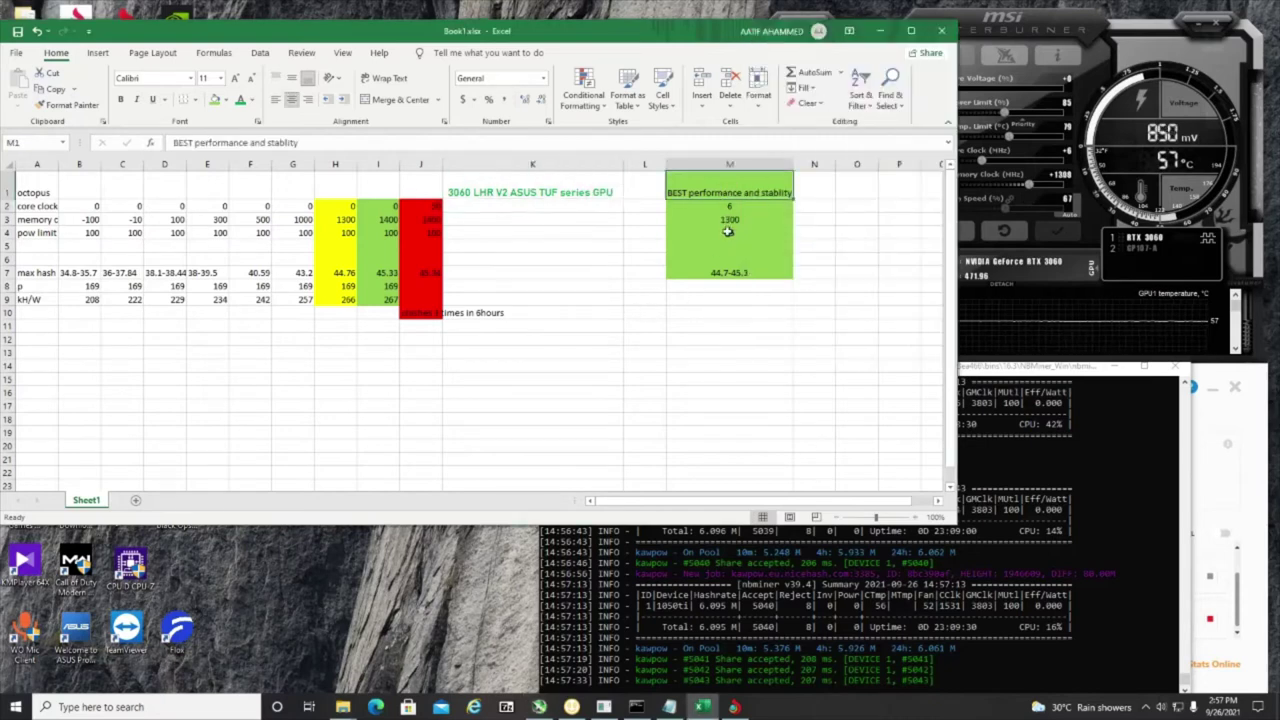
left_click(727, 231)
left_click(732, 272)
left_click(511, 198)
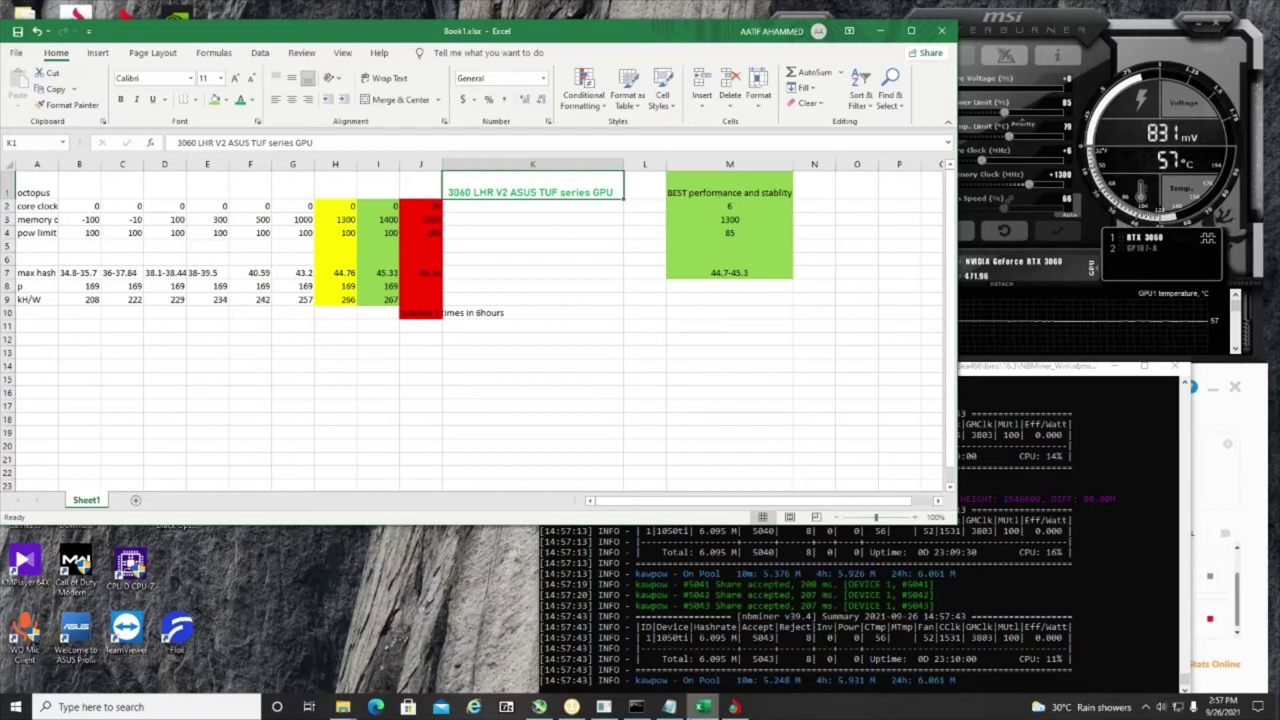
left_click(636, 707)
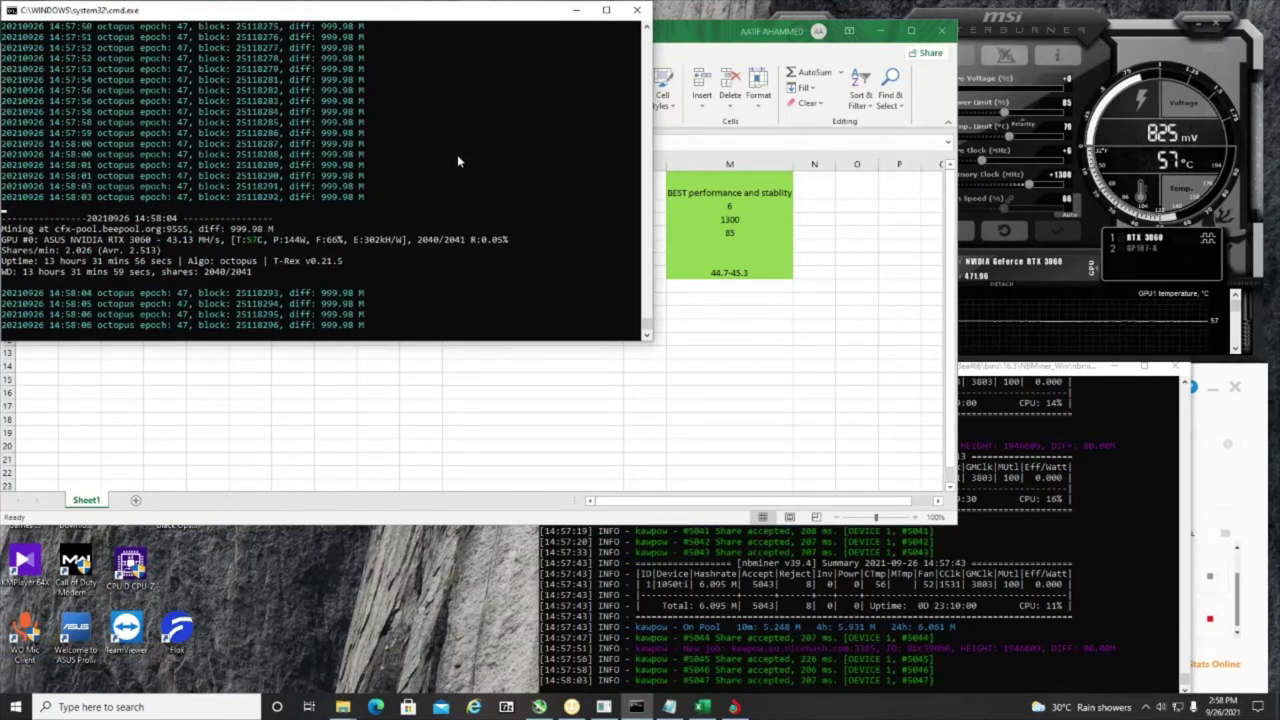
left_click(295, 252)
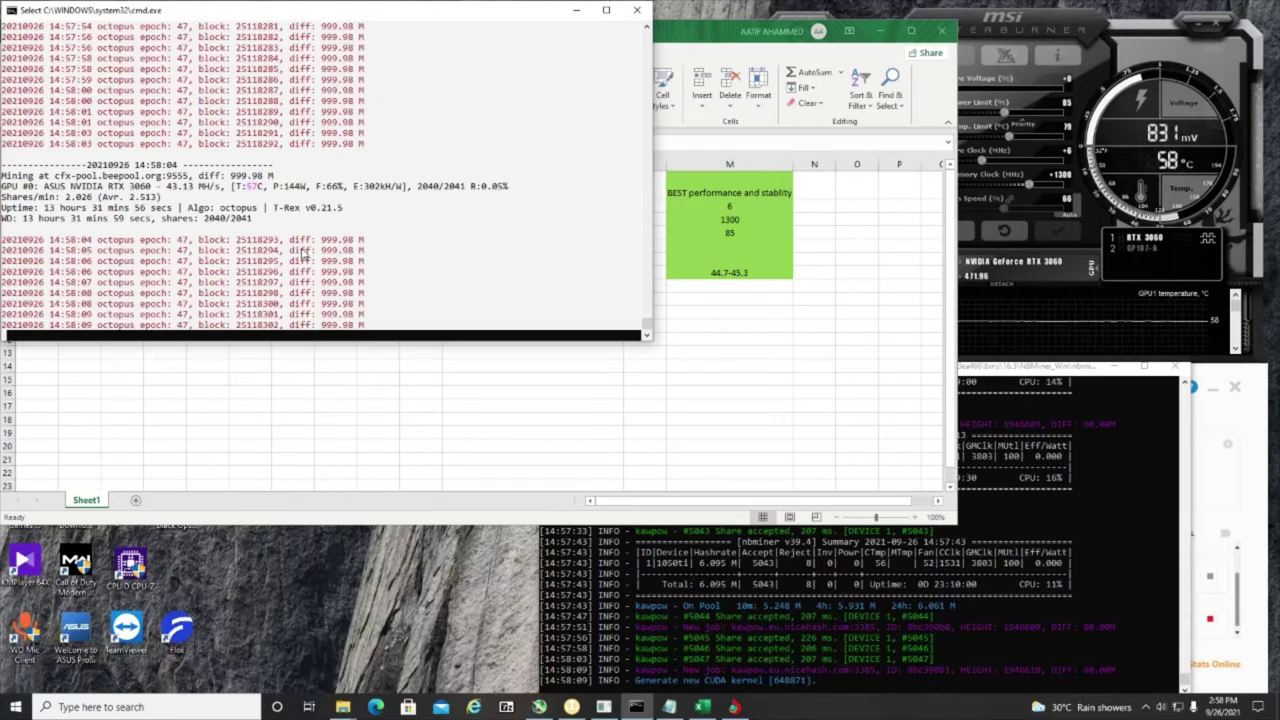
key("Escape")
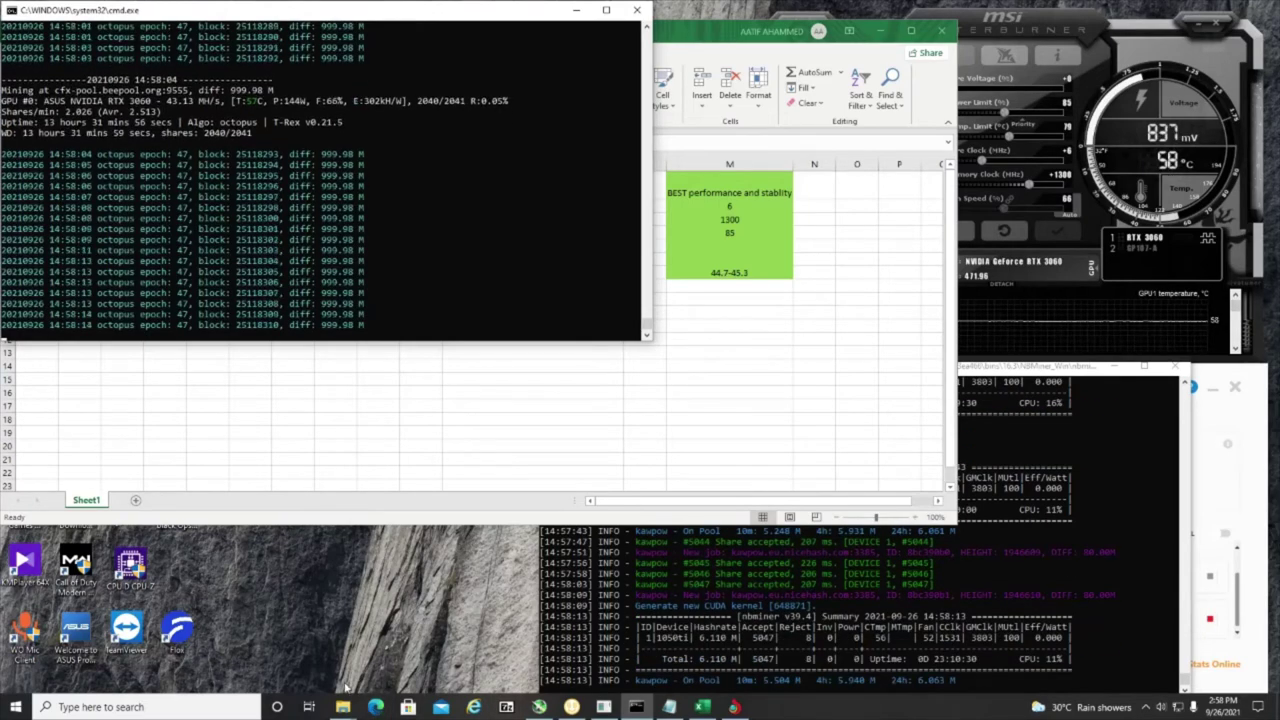
Create a new text document on the desktop with its default name and open it in Notepad
right_click(263, 627)
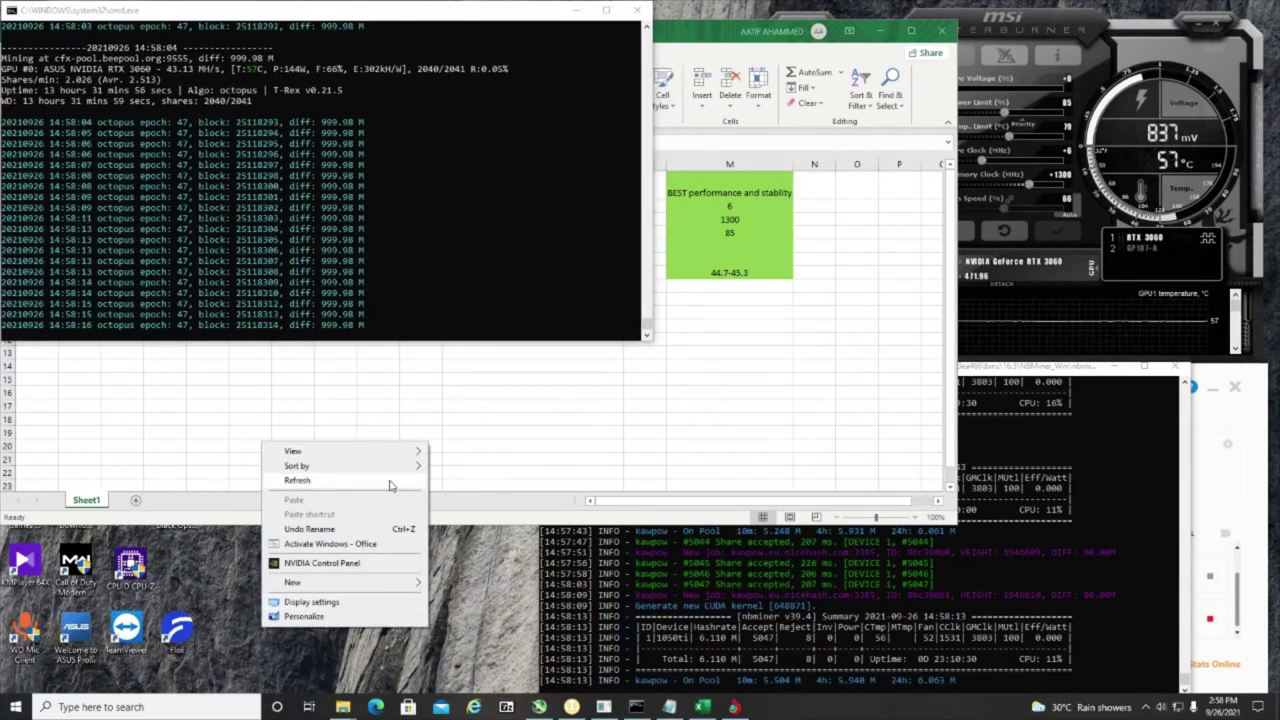
mouse_move(410, 582)
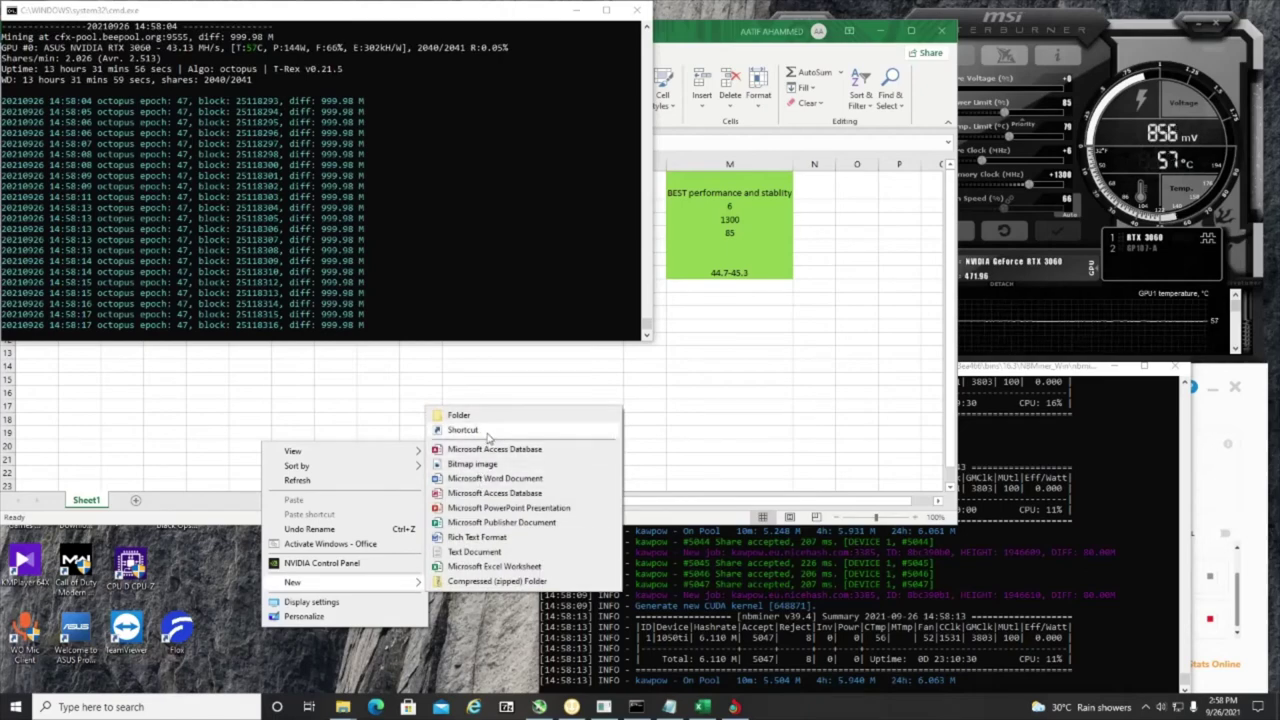
left_click(482, 552)
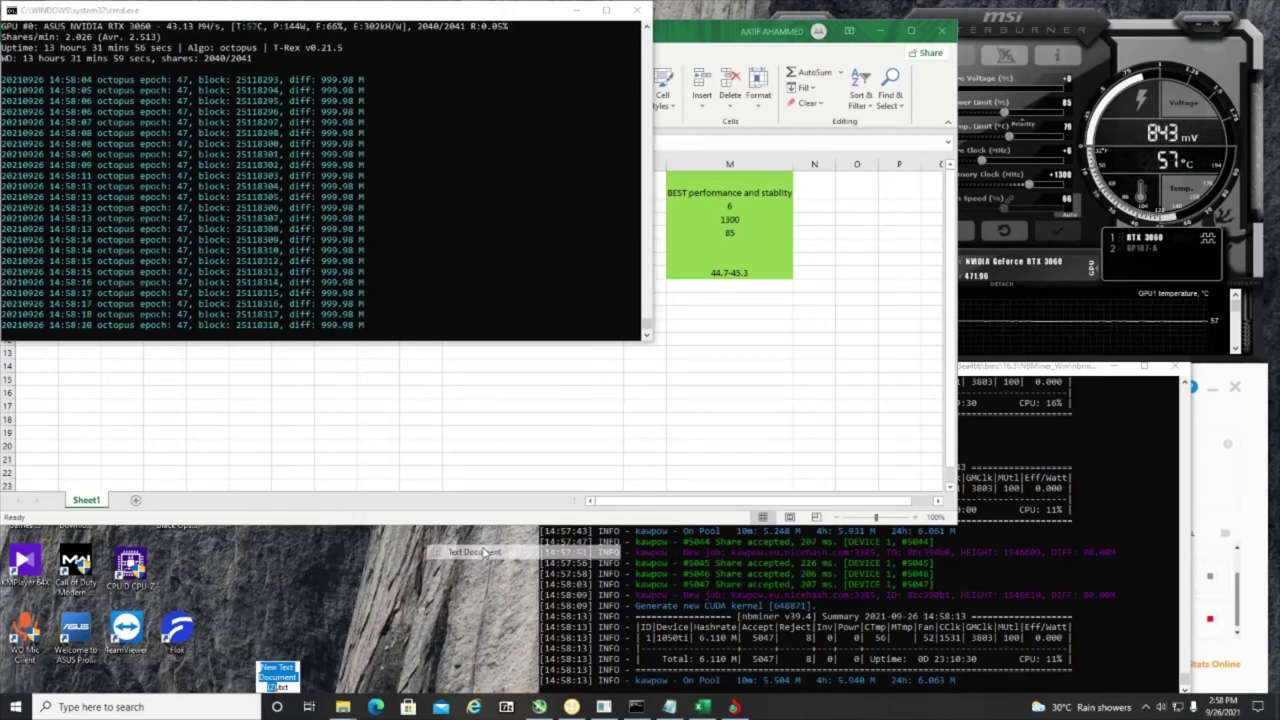
left_click(286, 640)
double_click(285, 640)
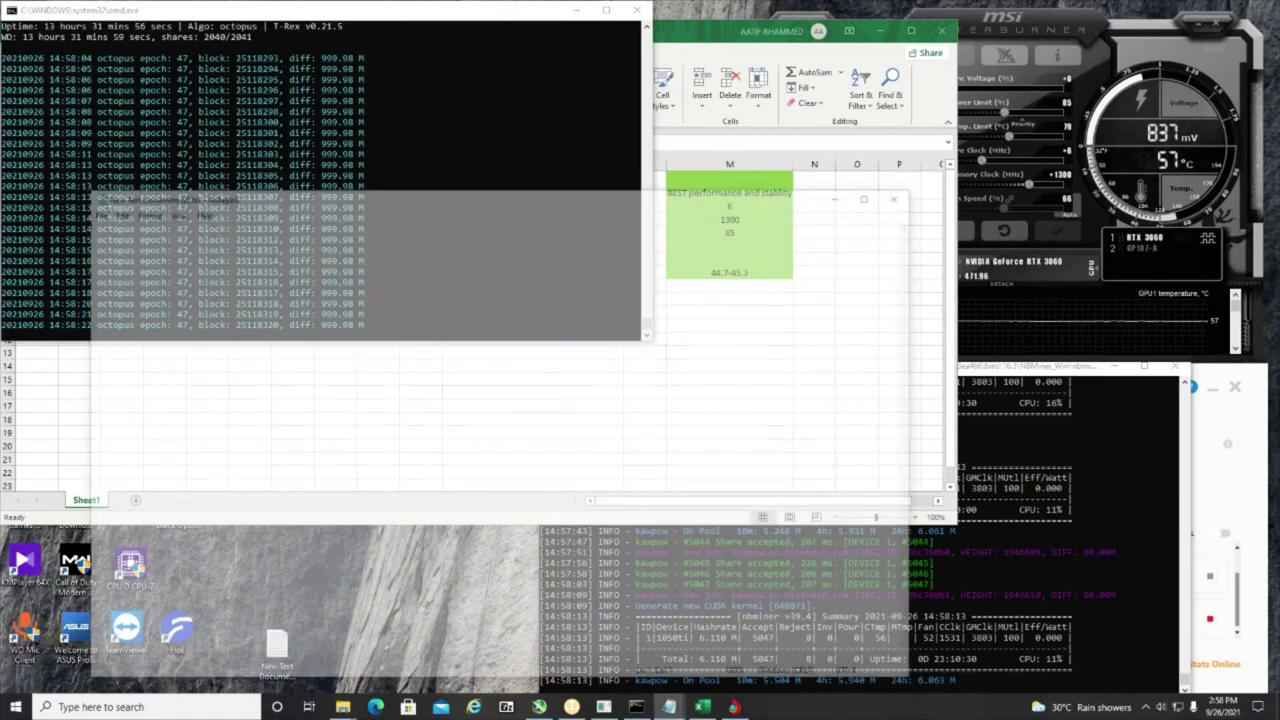
Paste the copied T-Rex miner log into the document and scroll up through it
key("ctrl+v")
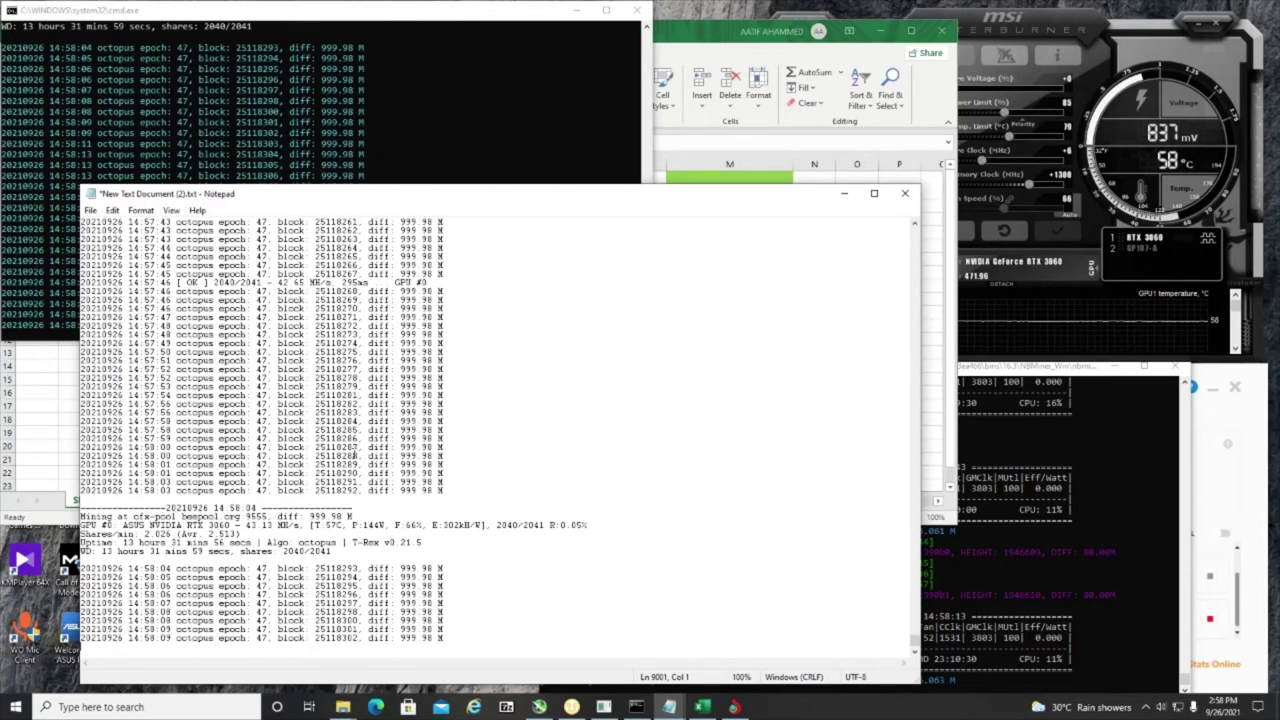
scroll(399, 480, "up", 20)
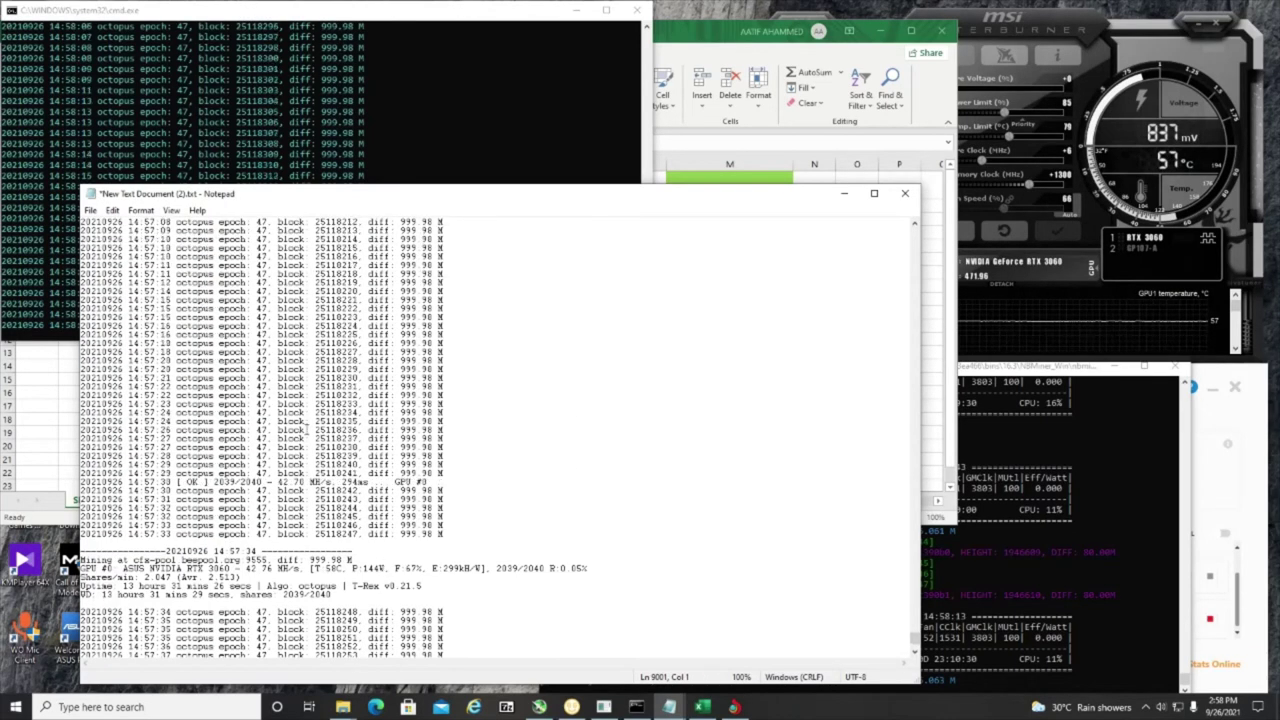
scroll(570, 474, "up", 5)
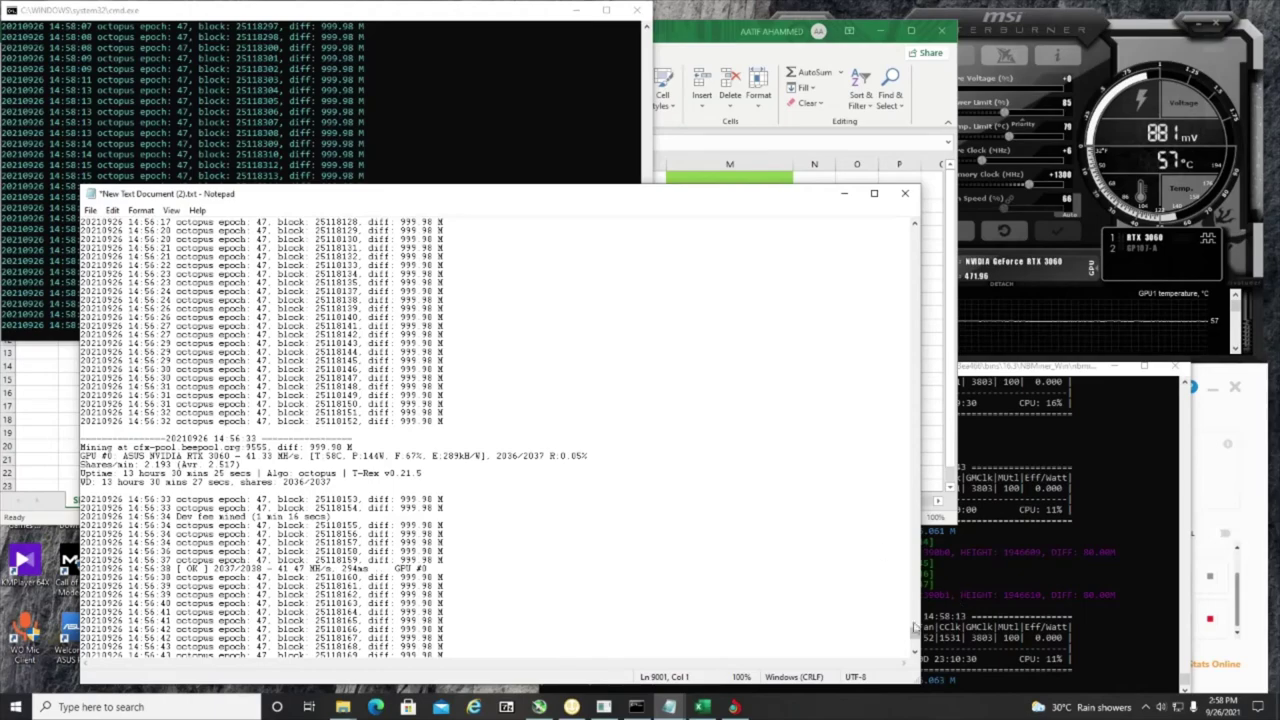
left_click_drag(914, 634, 916, 346)
Scroll down the log and select the 45.33 MH/s hashrate reading
scroll(309, 535, "down", 2)
scroll(309, 535, "down", 8)
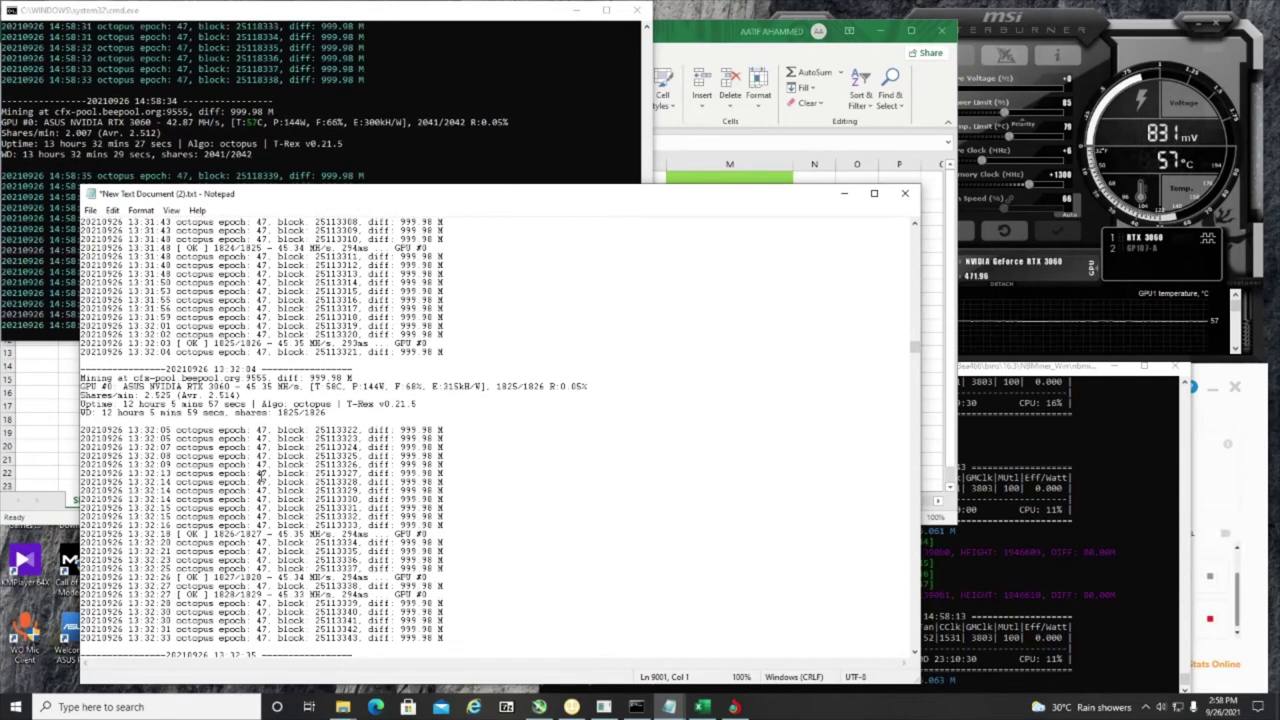
scroll(262, 474, "down", 1)
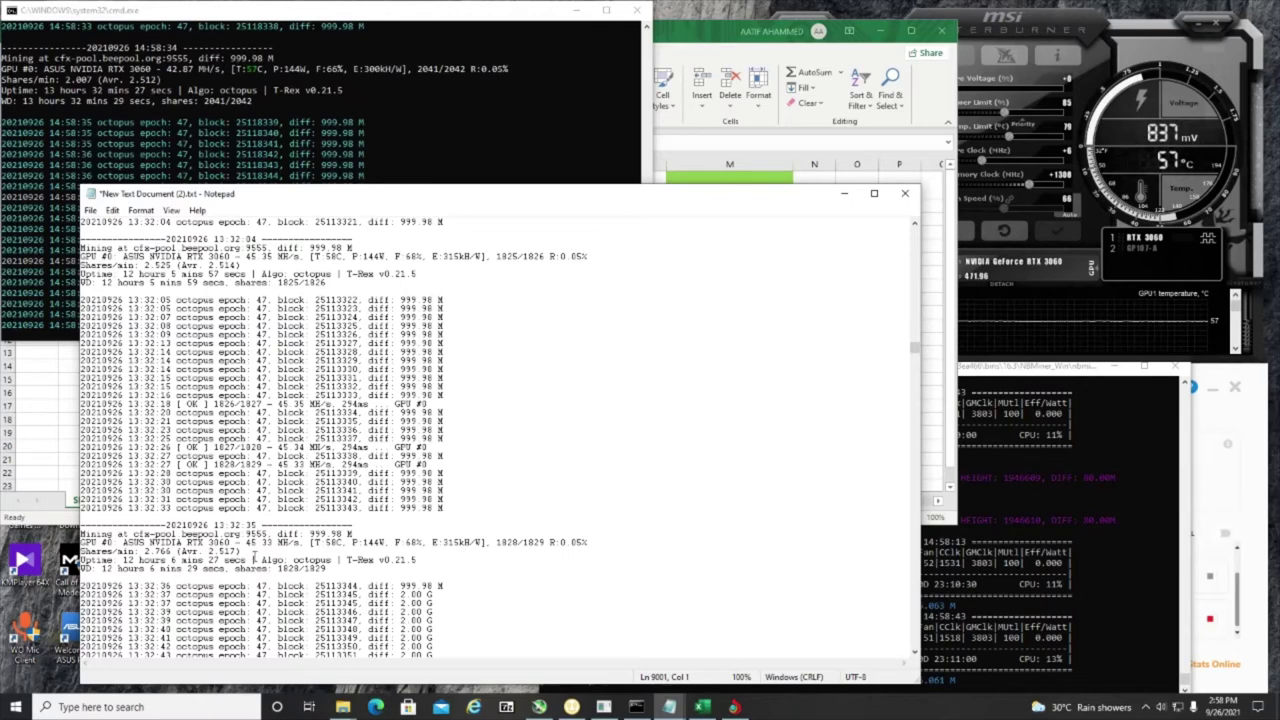
scroll(255, 548, "down", 14)
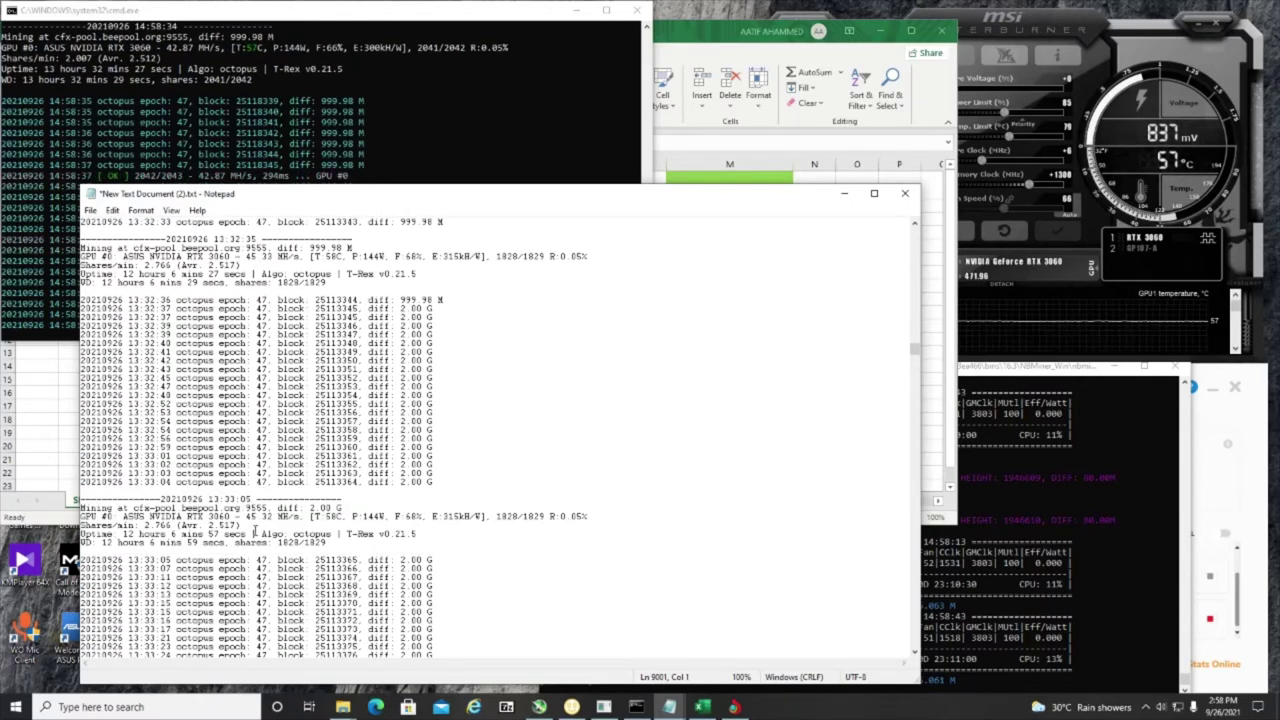
scroll(245, 548, "down", 12)
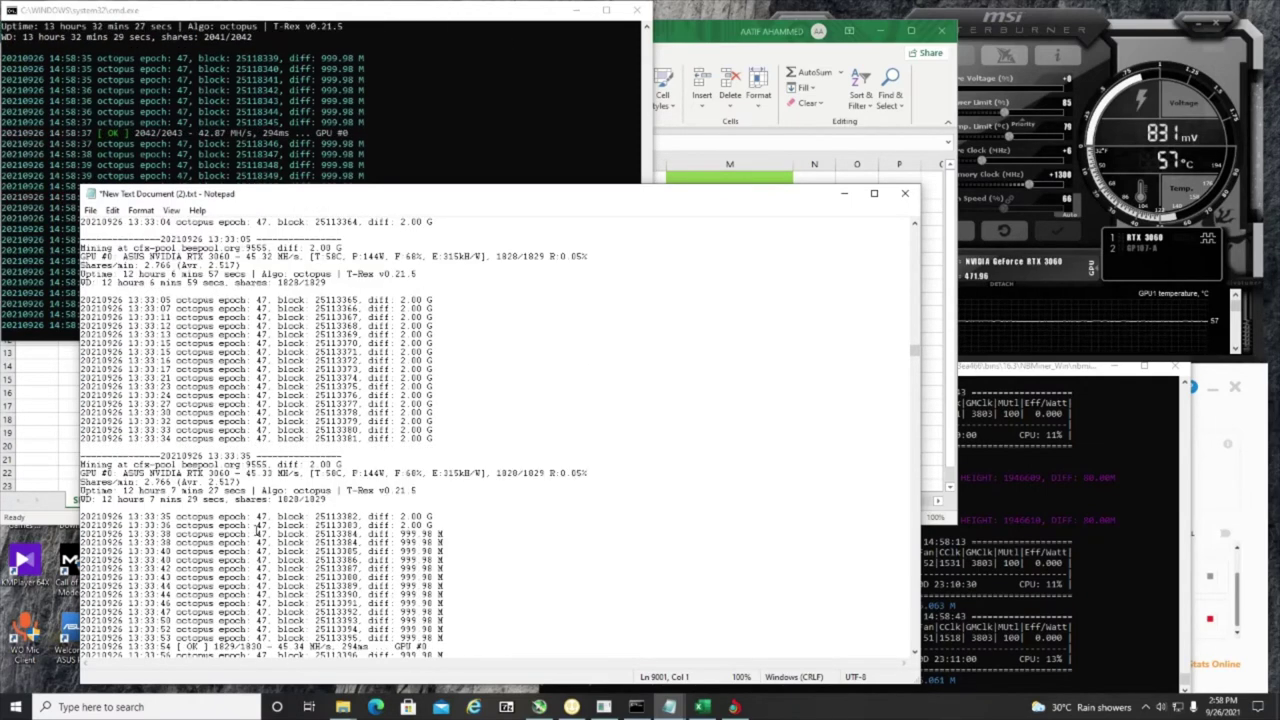
scroll(252, 542, "down", 4)
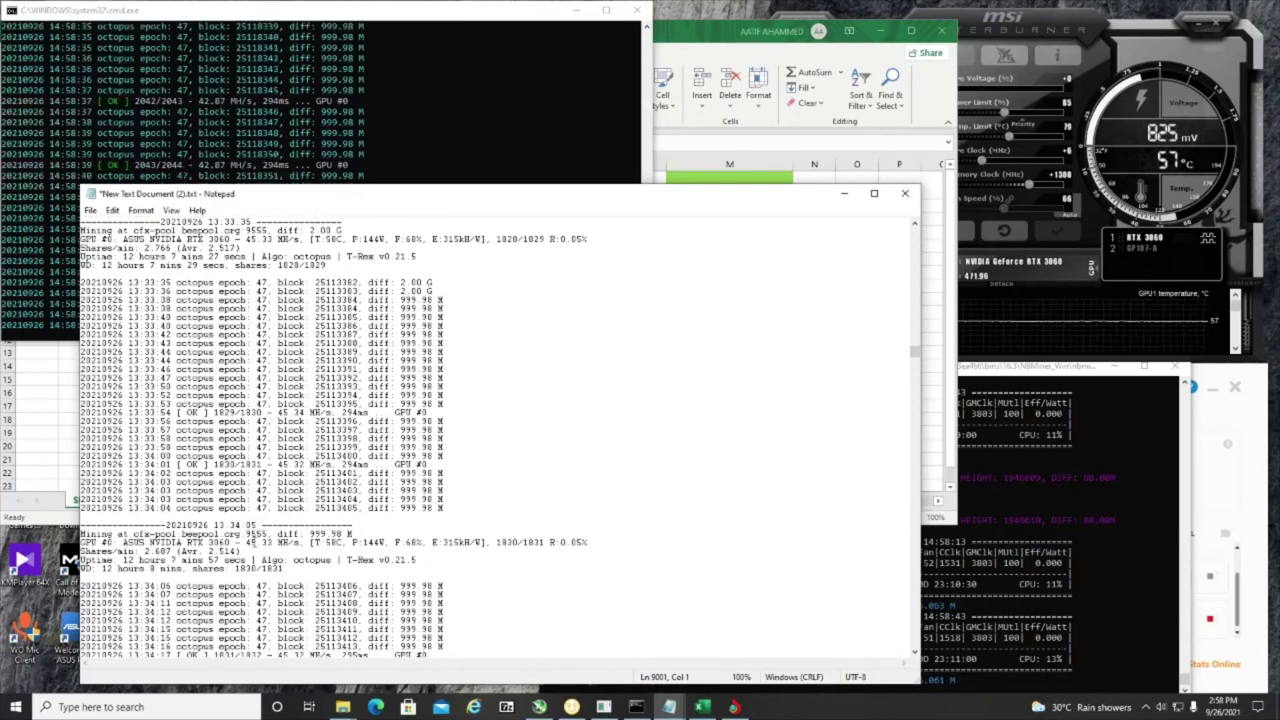
scroll(253, 560, "down", 10)
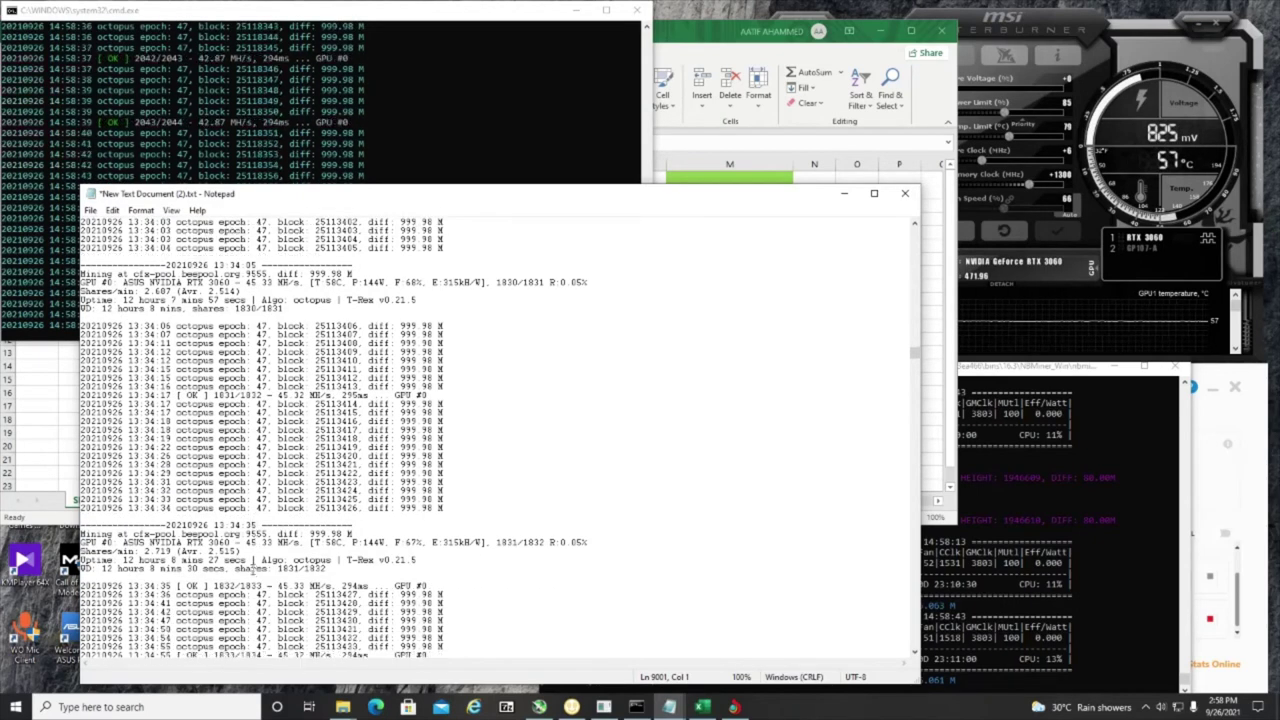
scroll(253, 568, "down", 2)
mouse_move(249, 491)
left_mouse_down()
mouse_move(287, 493)
mouse_move(273, 493)
left_mouse_up()
scroll(270, 534, "down", 6)
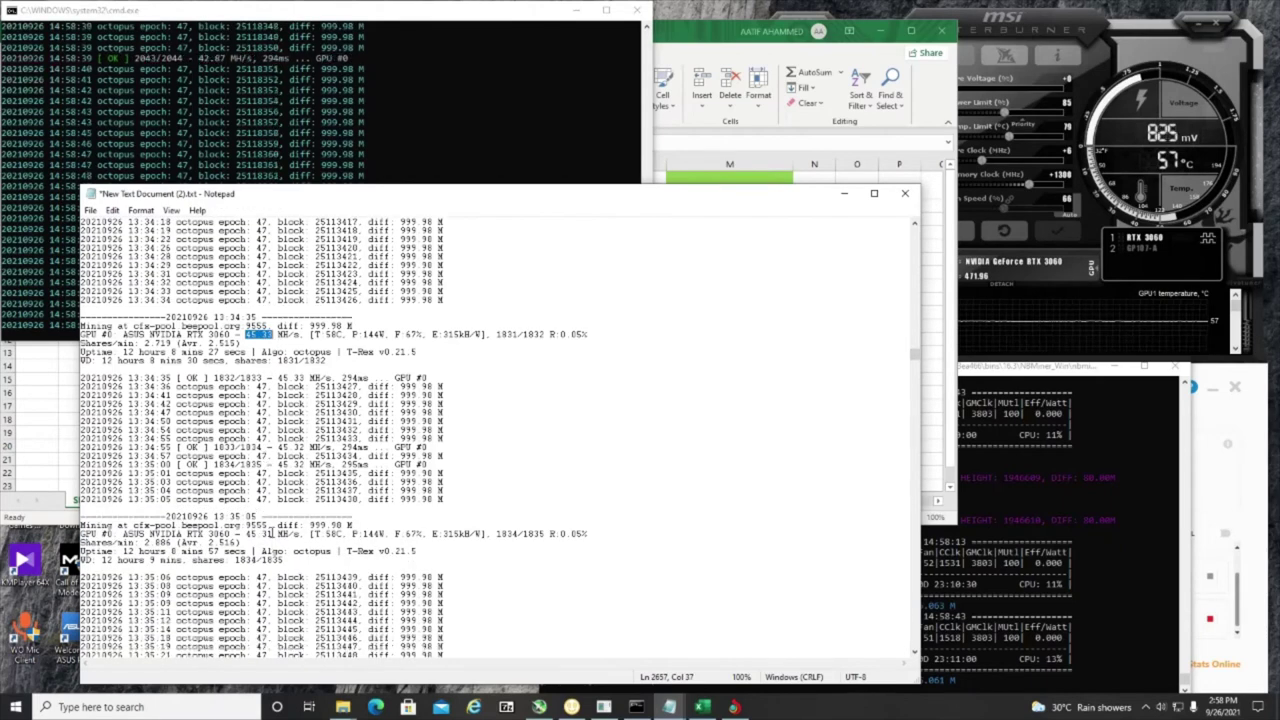